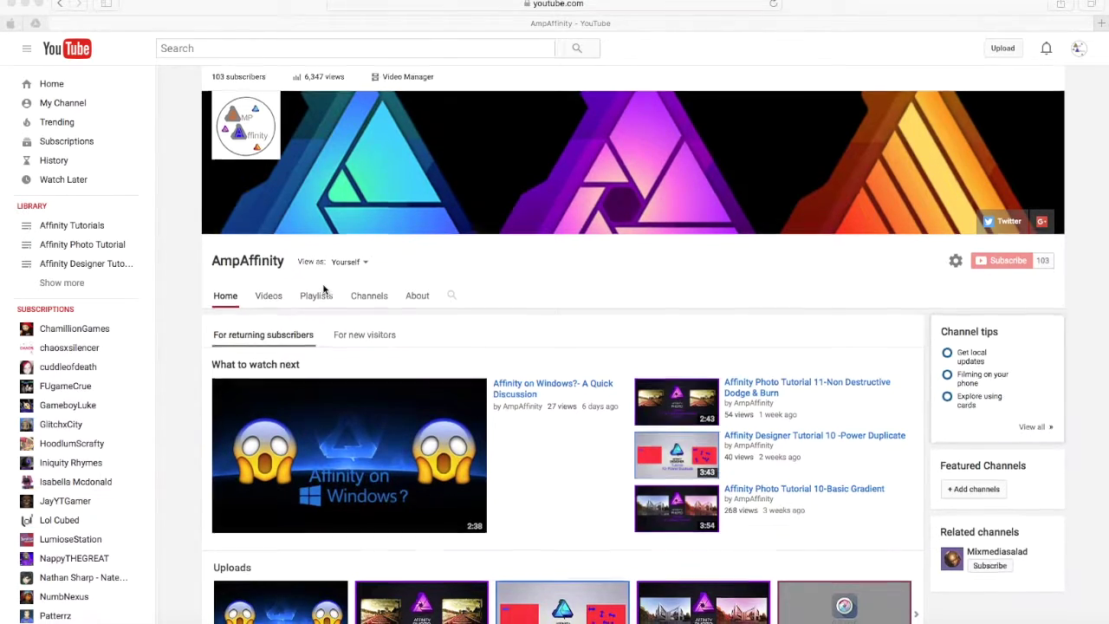
scroll(326, 293, "down", 4)
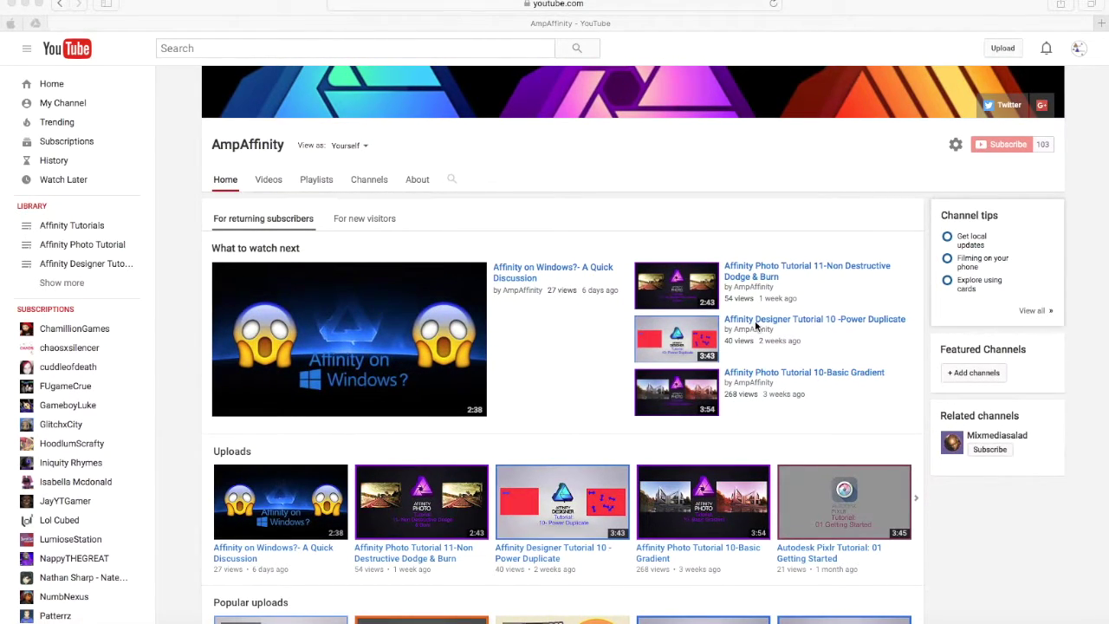
scroll(780, 390, "down", 1)
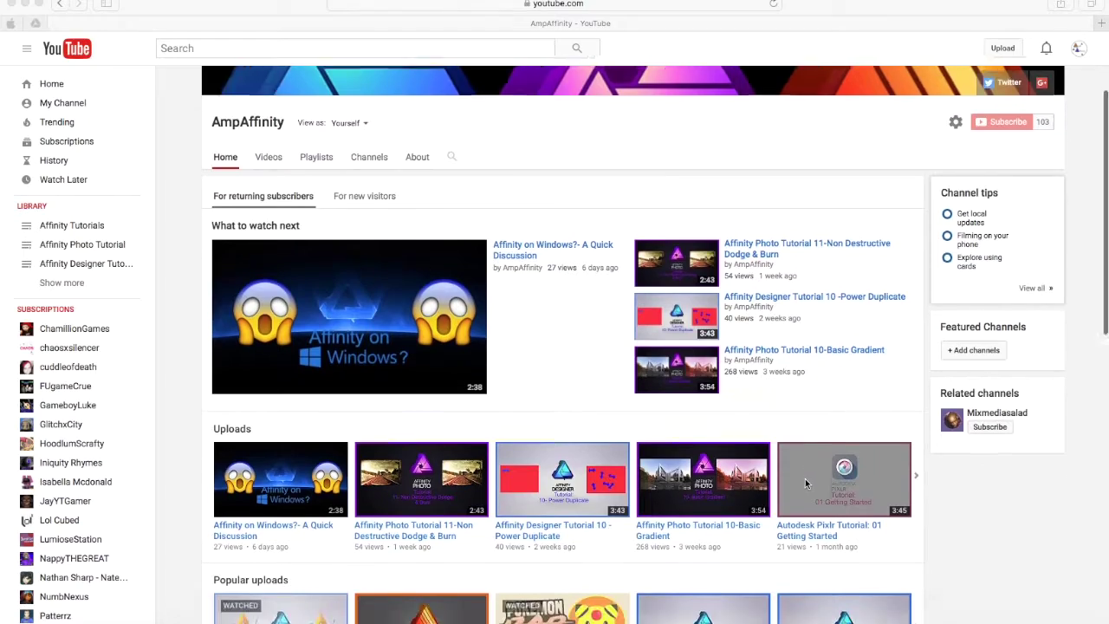
scroll(797, 481, "down", 2)
scroll(774, 468, "down", 2)
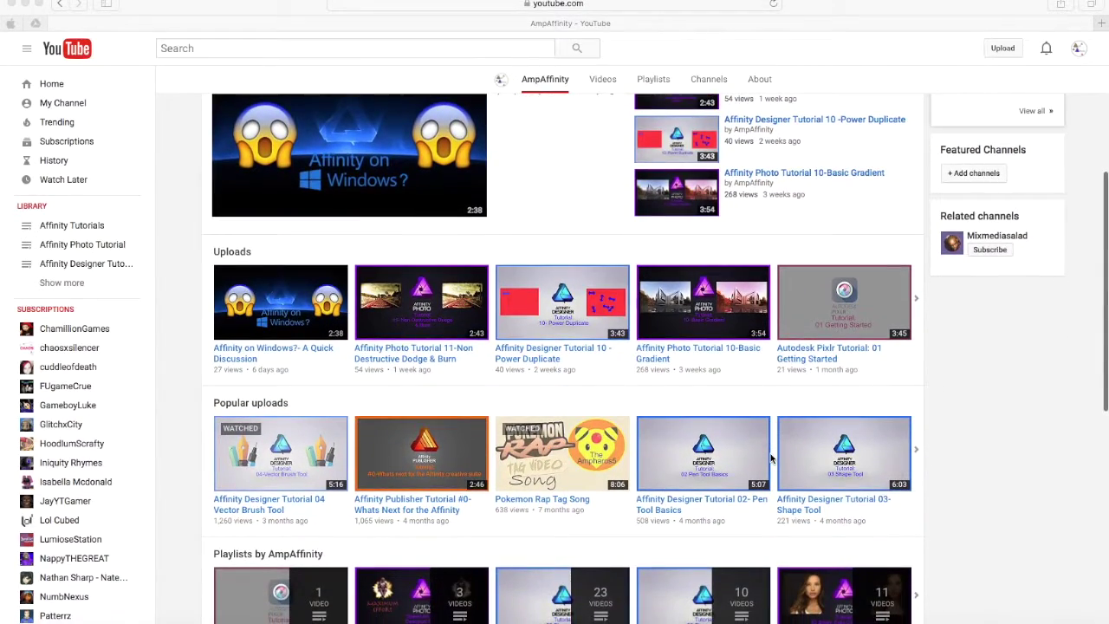
scroll(771, 453, "up", 2)
scroll(770, 454, "up", 2)
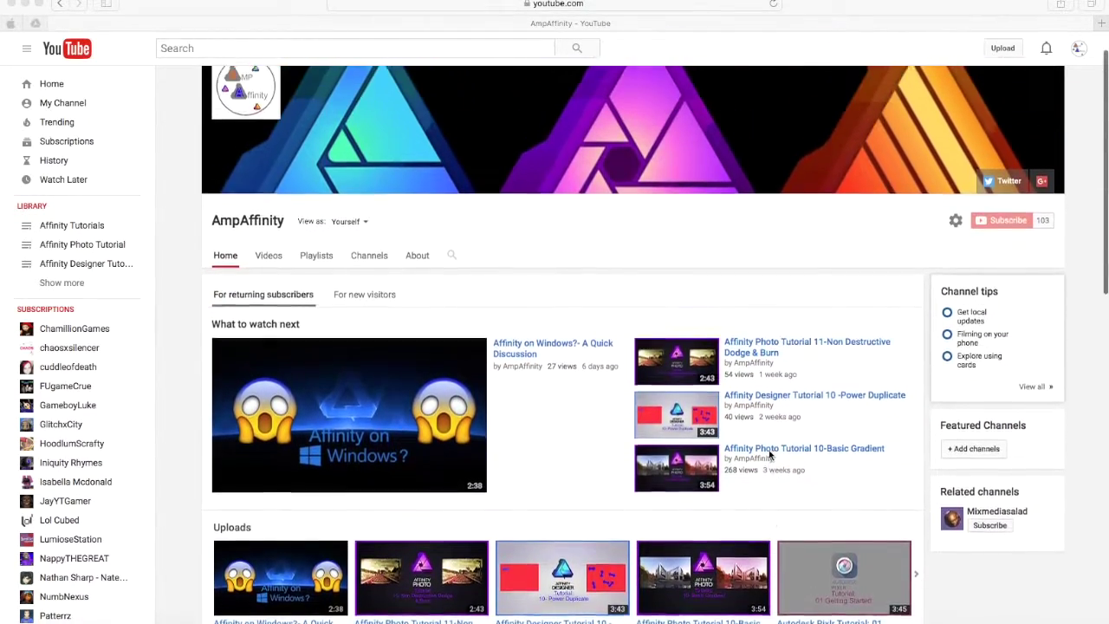
scroll(770, 454, "up", 2)
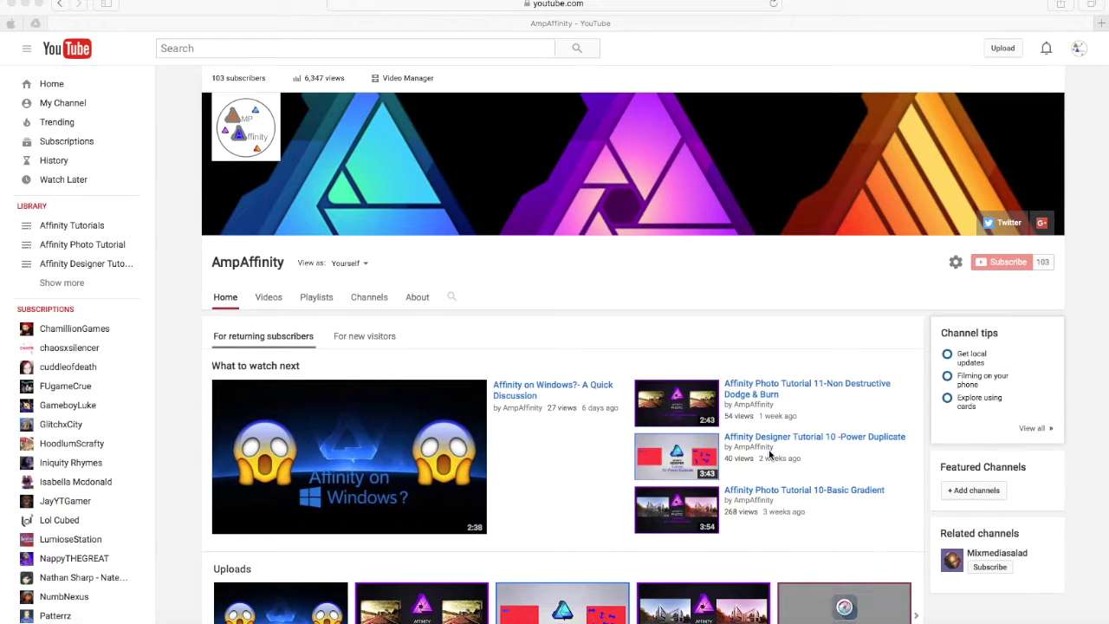